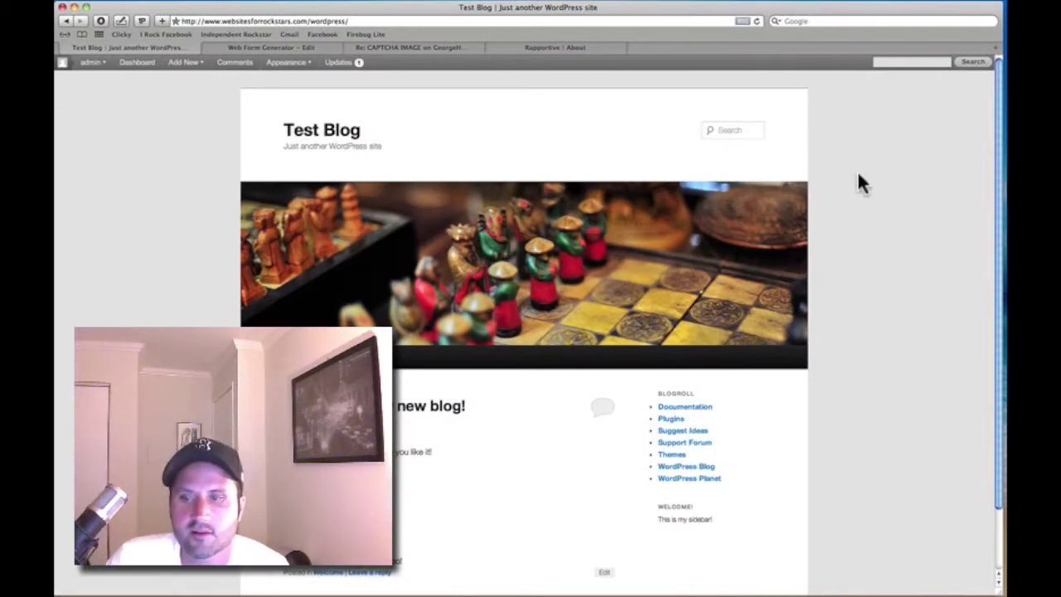
Go to the Widgets page under Appearance in the WordPress admin.
{"action": "scroll", "coordinate": [981, 296], "scroll_direction": "down", "scroll_amount": 1}
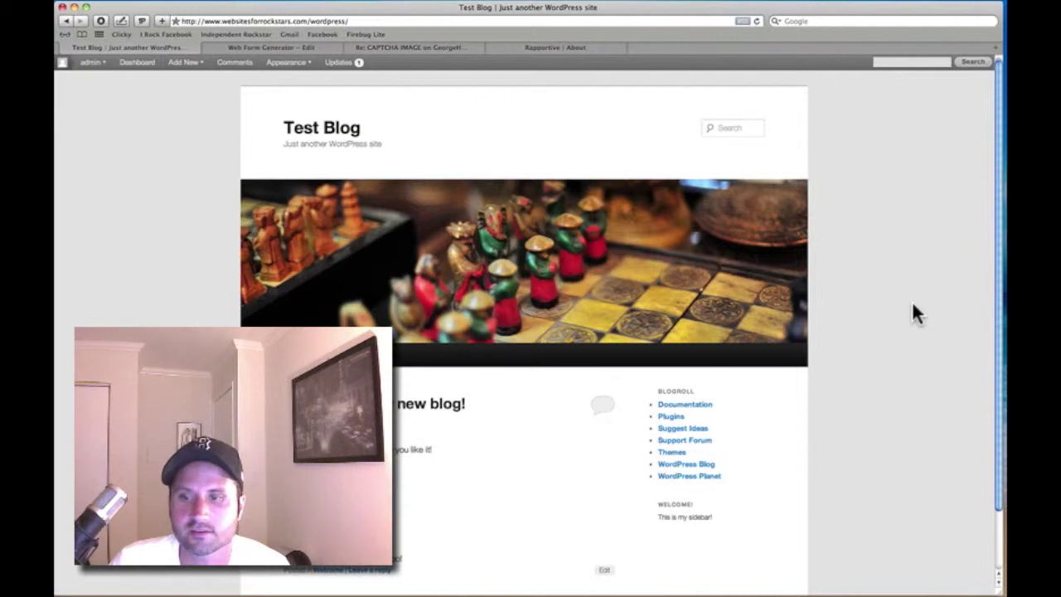
{"action": "scroll", "coordinate": [913, 305], "scroll_direction": "down", "scroll_amount": 3}
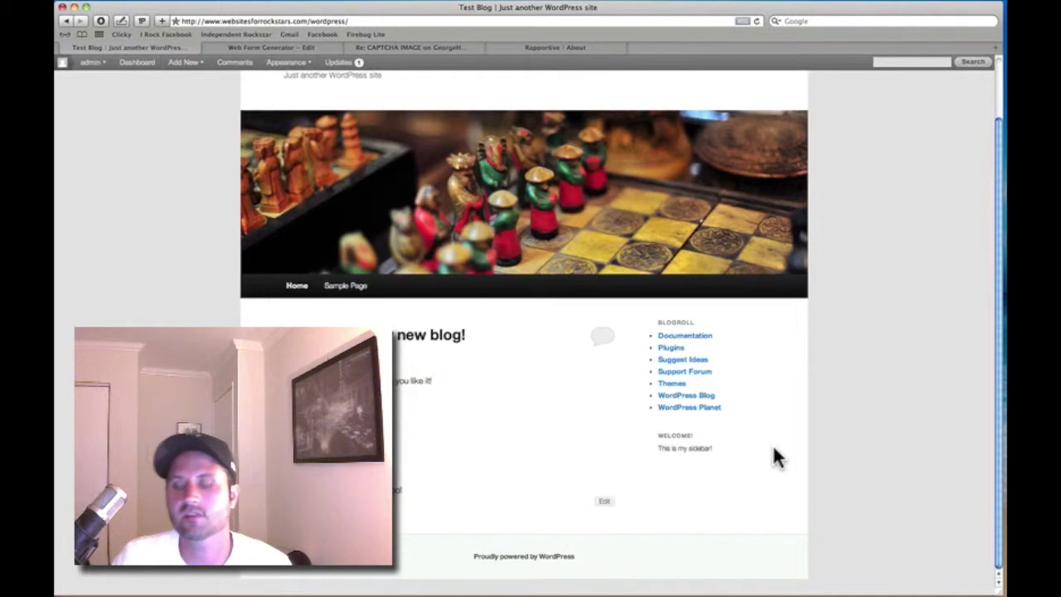
{"action": "scroll", "coordinate": [874, 433], "scroll_direction": "up", "scroll_amount": 2}
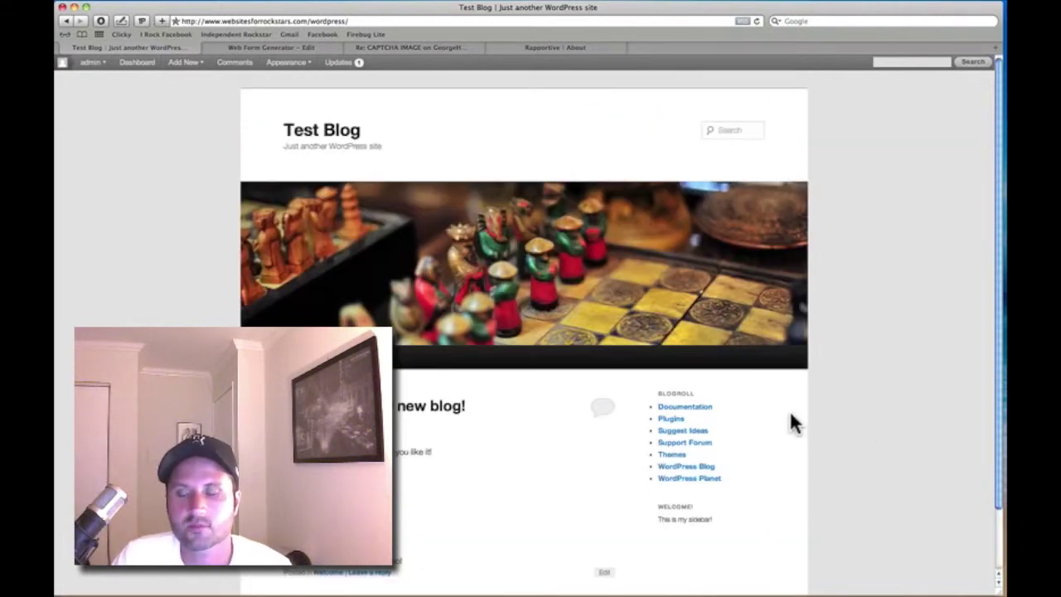
{"action": "scroll", "coordinate": [790, 415], "scroll_direction": "down", "scroll_amount": 1}
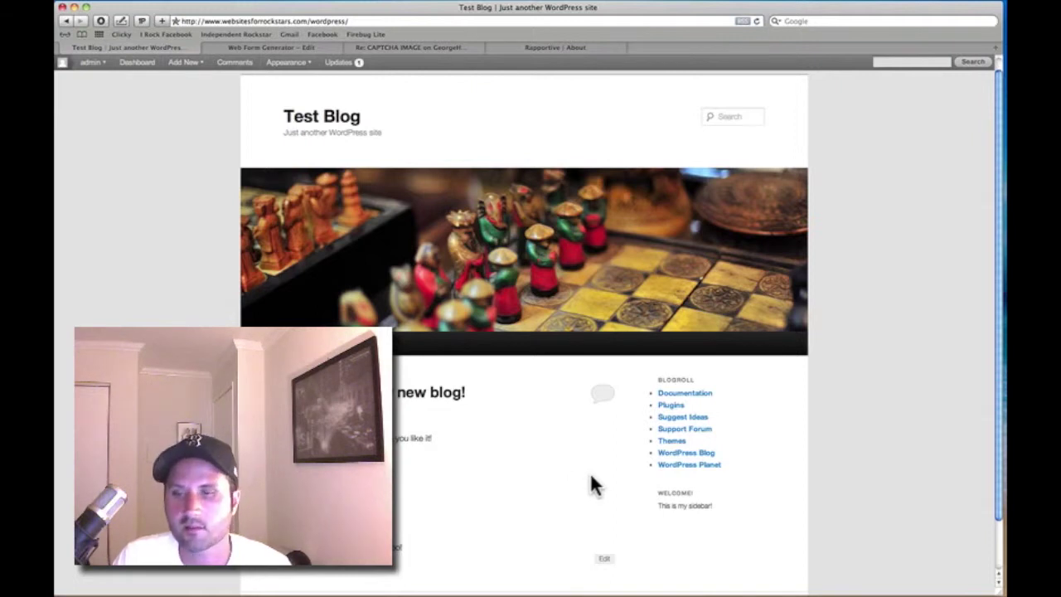
{"action": "scroll", "coordinate": [593, 485], "scroll_direction": "up", "scroll_amount": 1}
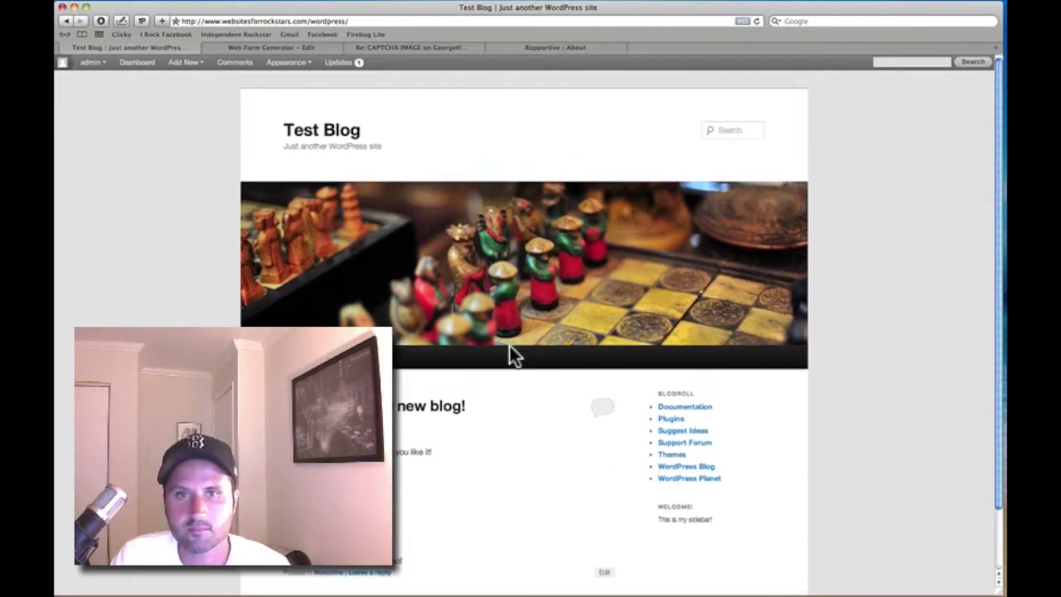
{"action": "mouse_move", "coordinate": [103, 70]}
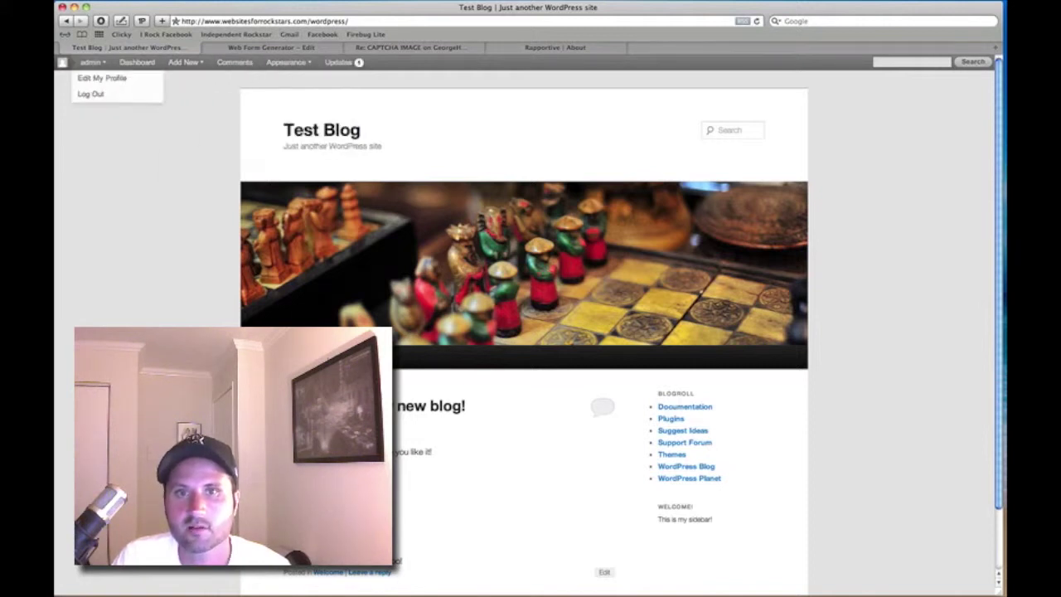
{"action": "mouse_move", "coordinate": [294, 71]}
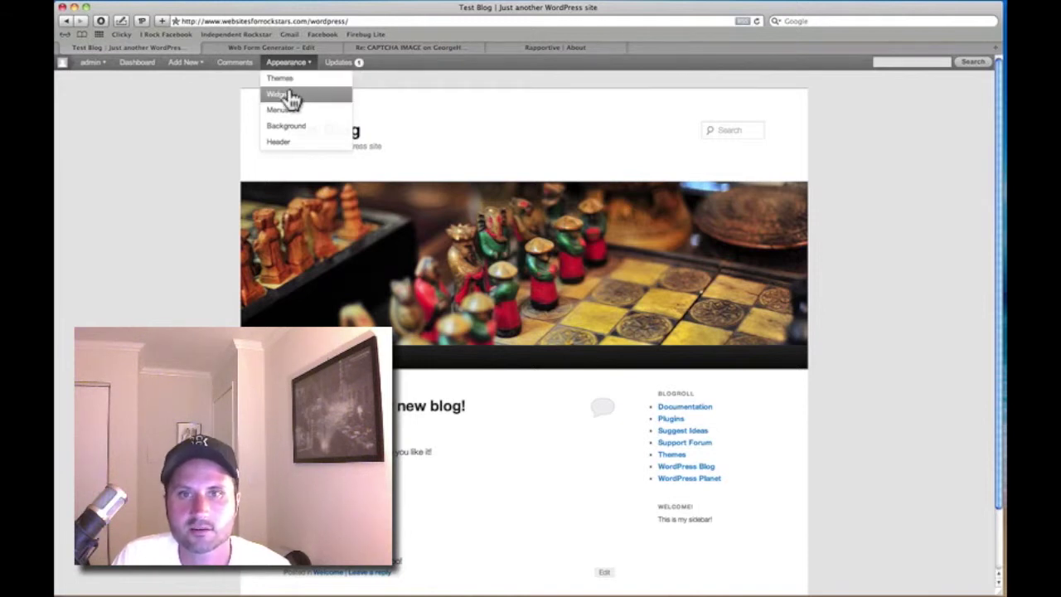
{"action": "left_click", "coordinate": [282, 96]}
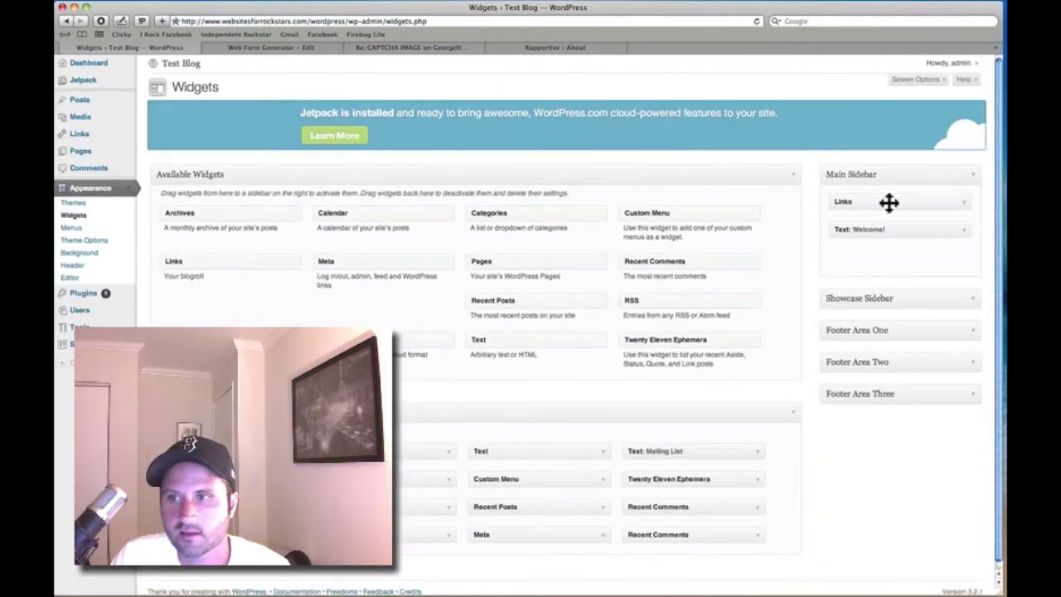
Review the Main Sidebar's Welcome! text widget settings and select the Links widget.
{"action": "left_click", "coordinate": [977, 177]}
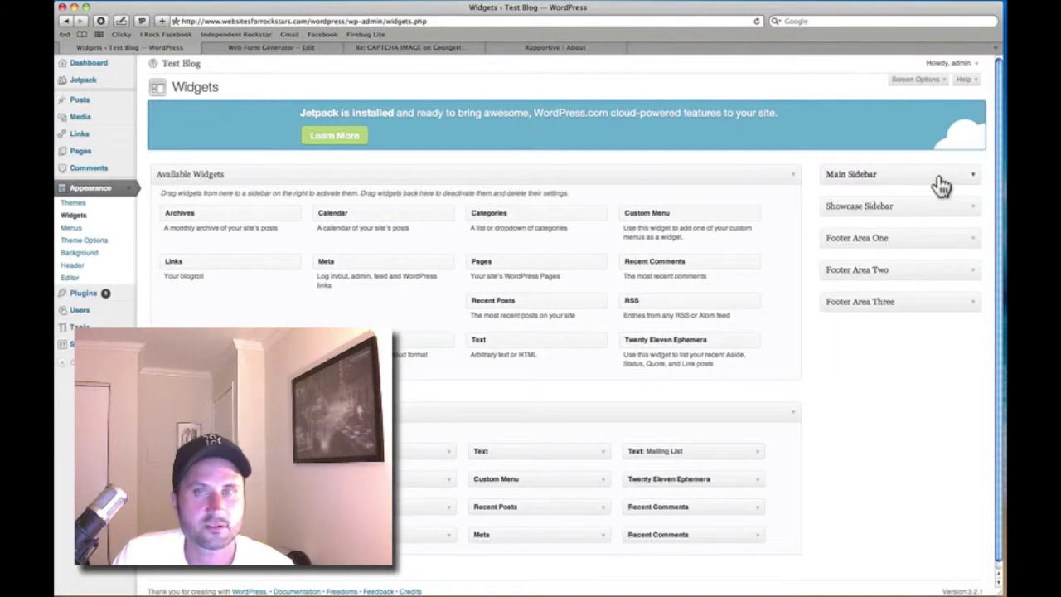
{"action": "left_click", "coordinate": [974, 181]}
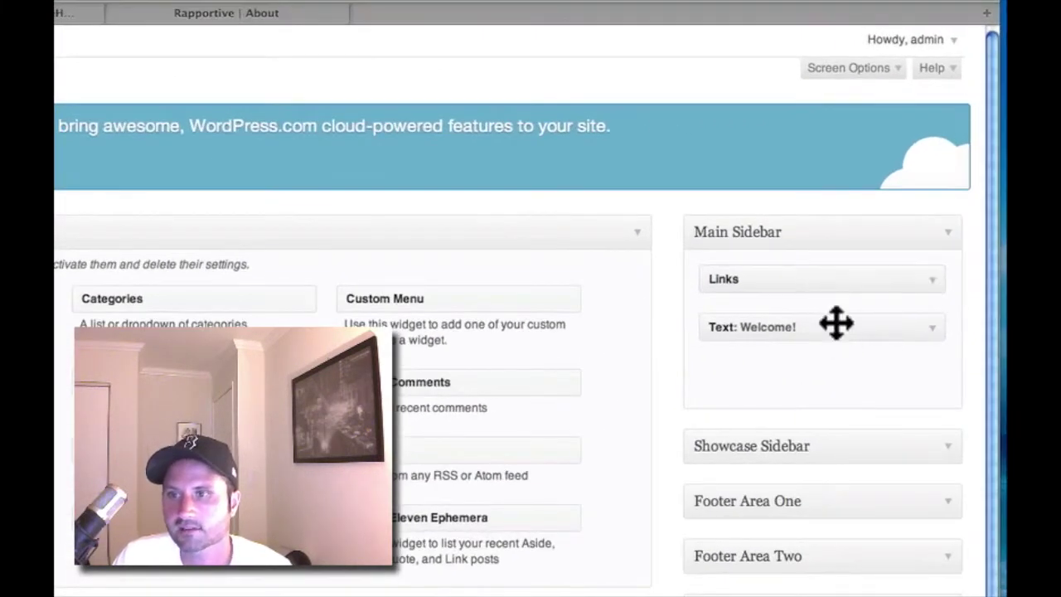
{"action": "left_click", "coordinate": [932, 329]}
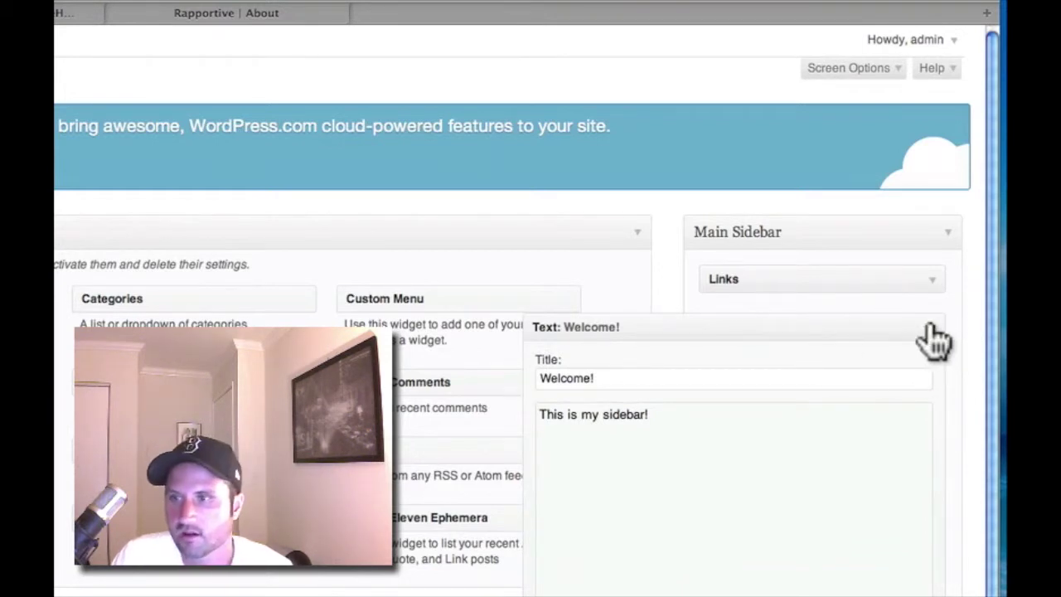
{"action": "left_click", "coordinate": [929, 326]}
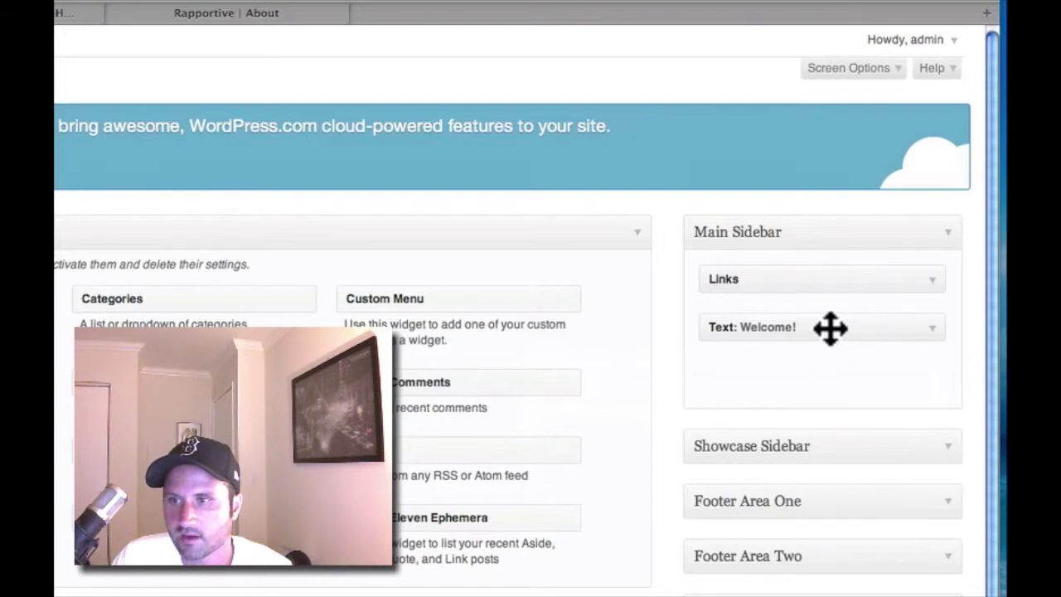
{"action": "left_click", "coordinate": [929, 281]}
Remove the Links widget from Main Sidebar and move the Welcome! text widget to Inactive Widgets.
{"action": "left_click_drag", "start_coordinate": [895, 279], "coordinate": [64, 363]}
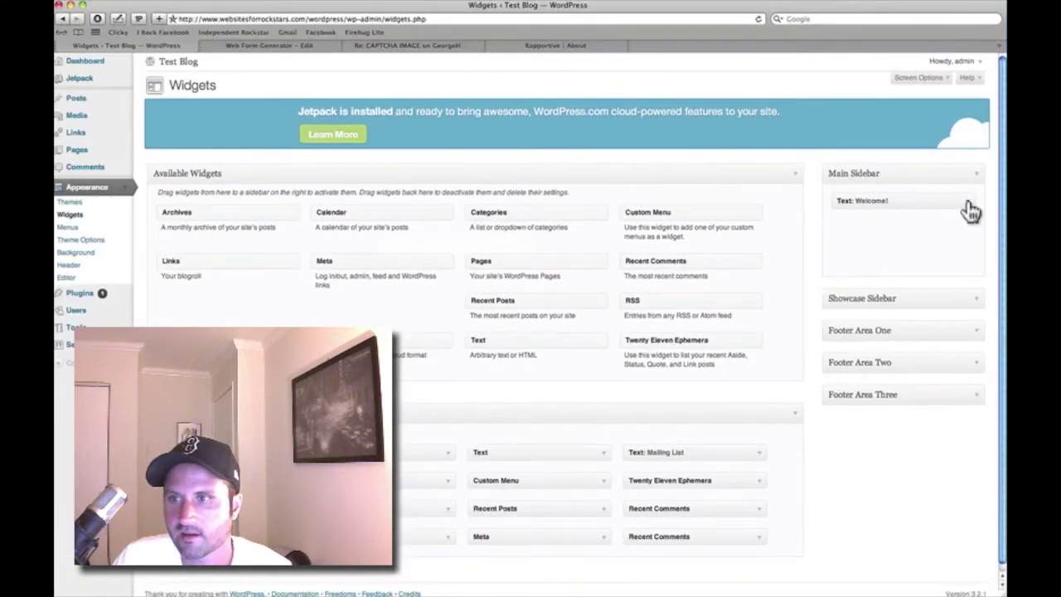
{"action": "left_click", "coordinate": [971, 203]}
{"action": "left_click", "coordinate": [971, 207]}
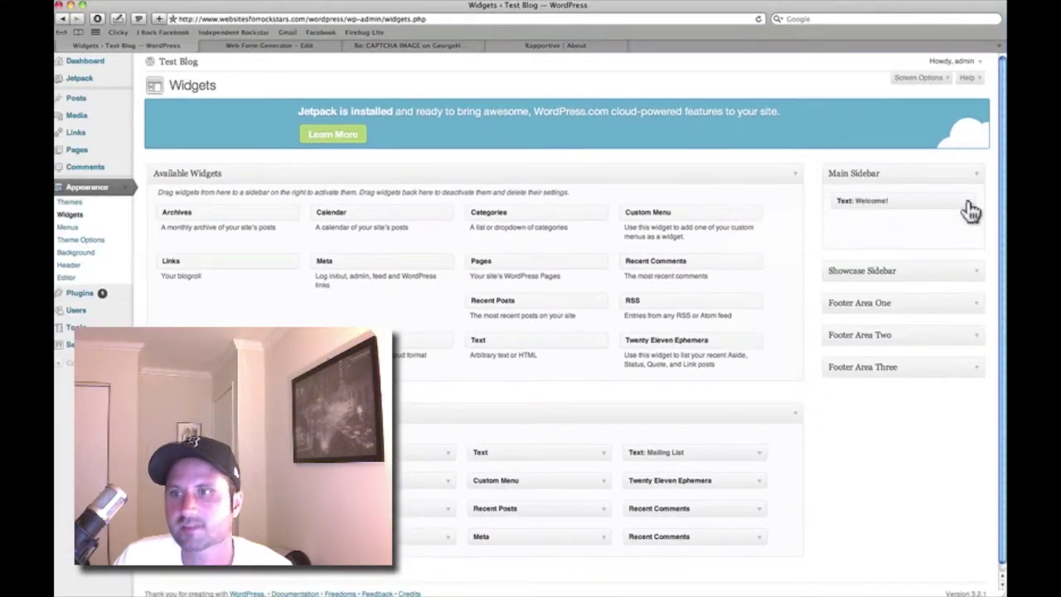
{"action": "left_click", "coordinate": [971, 207]}
{"action": "left_click", "coordinate": [971, 208]}
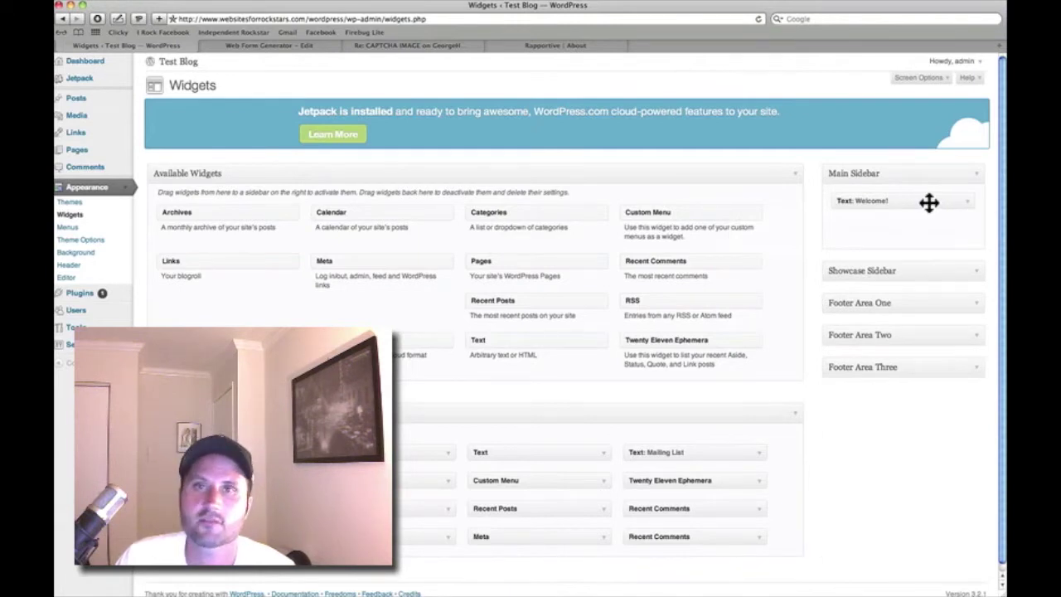
{"action": "left_click_drag", "start_coordinate": [914, 202], "coordinate": [623, 447]}
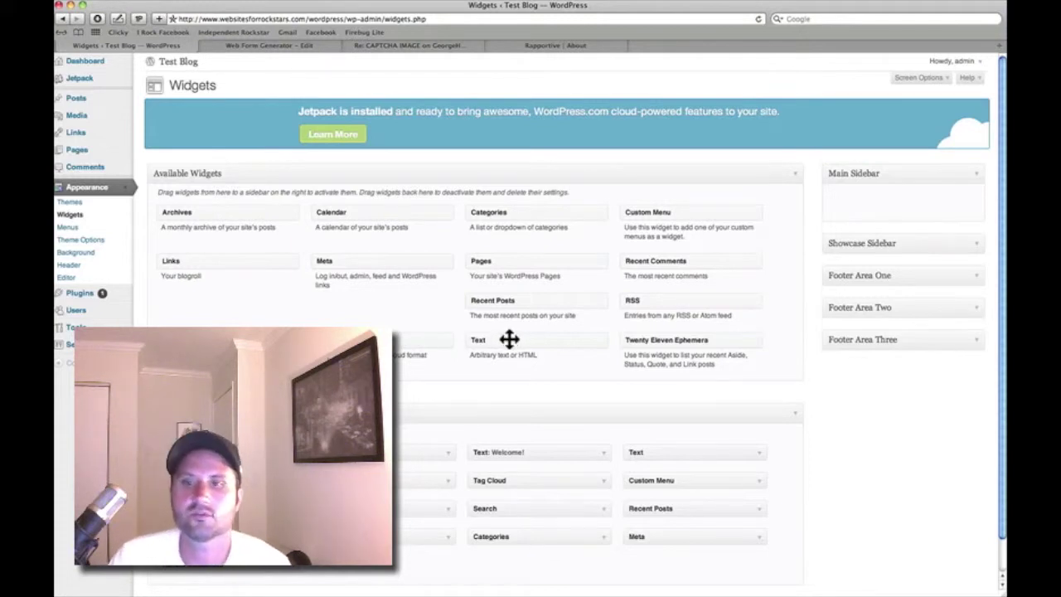
Add a new Text widget to Main Sidebar and title it 'Mailing List'.
{"action": "left_click_drag", "start_coordinate": [516, 341], "coordinate": [876, 196]}
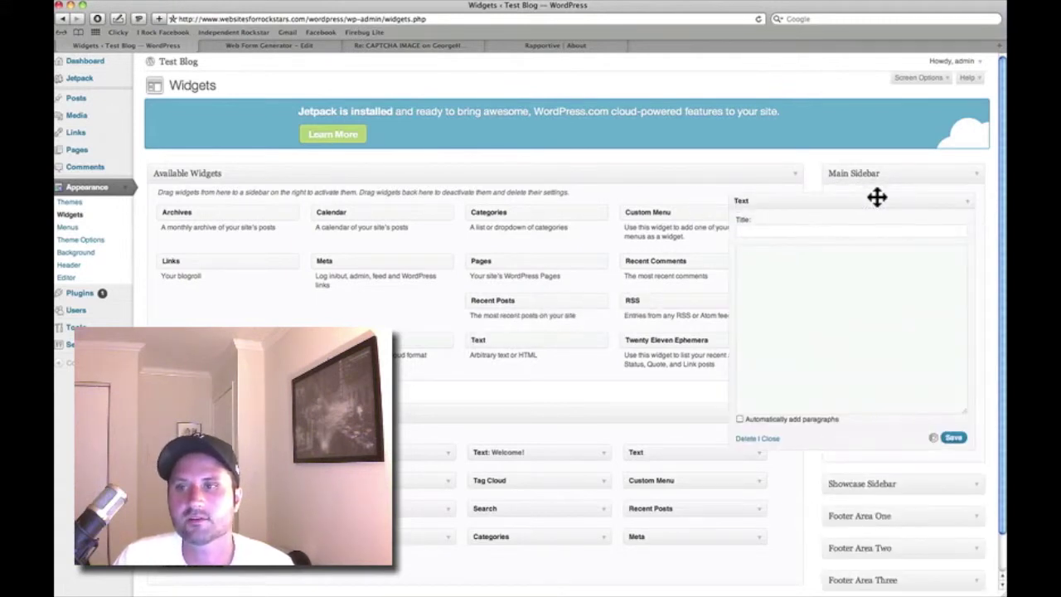
{"action": "left_click", "coordinate": [966, 205]}
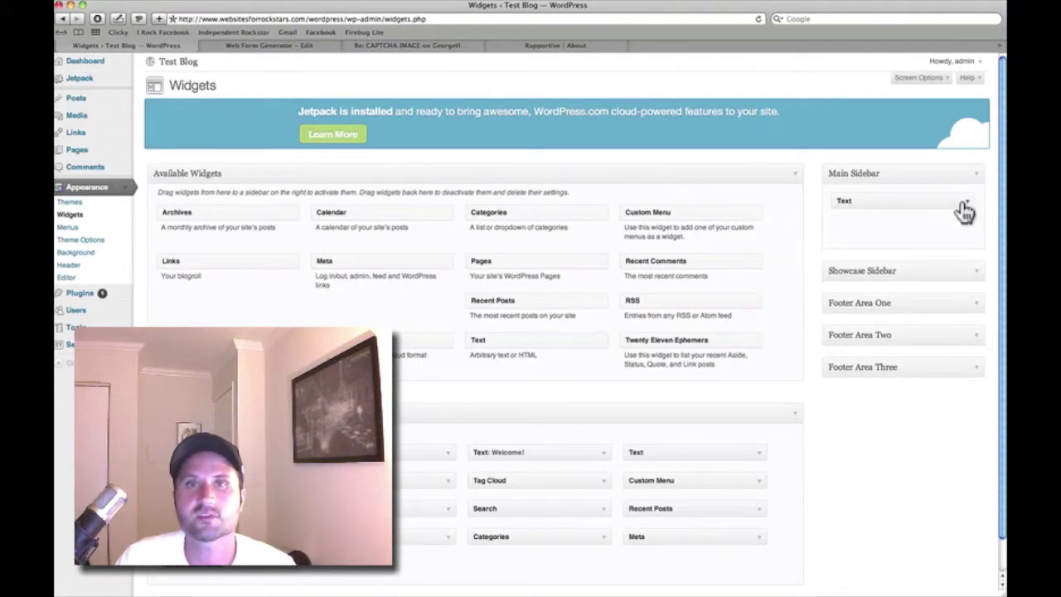
{"action": "left_click", "coordinate": [967, 205]}
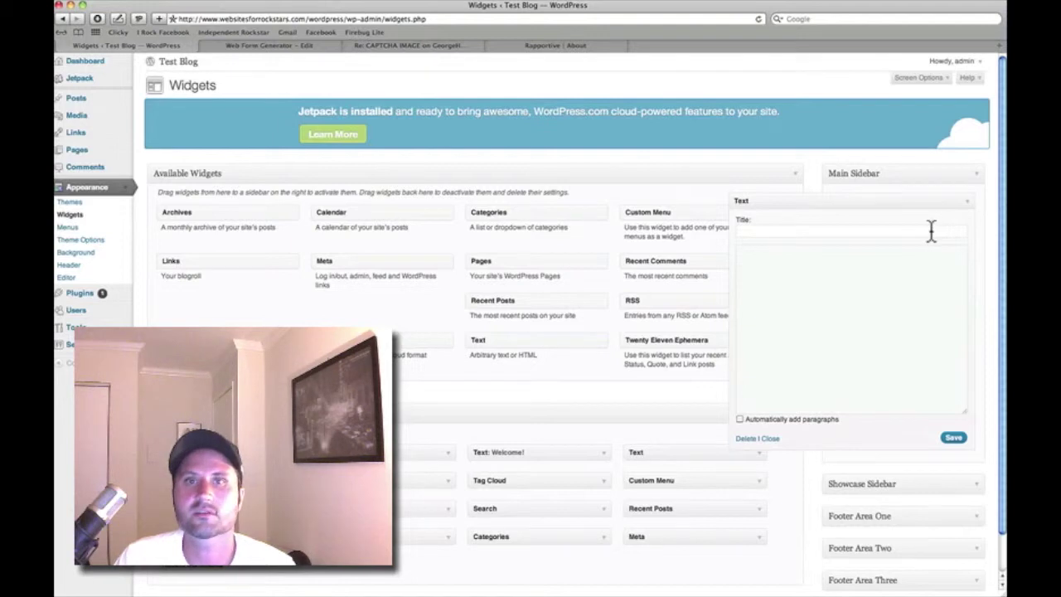
{"action": "left_click", "coordinate": [796, 233]}
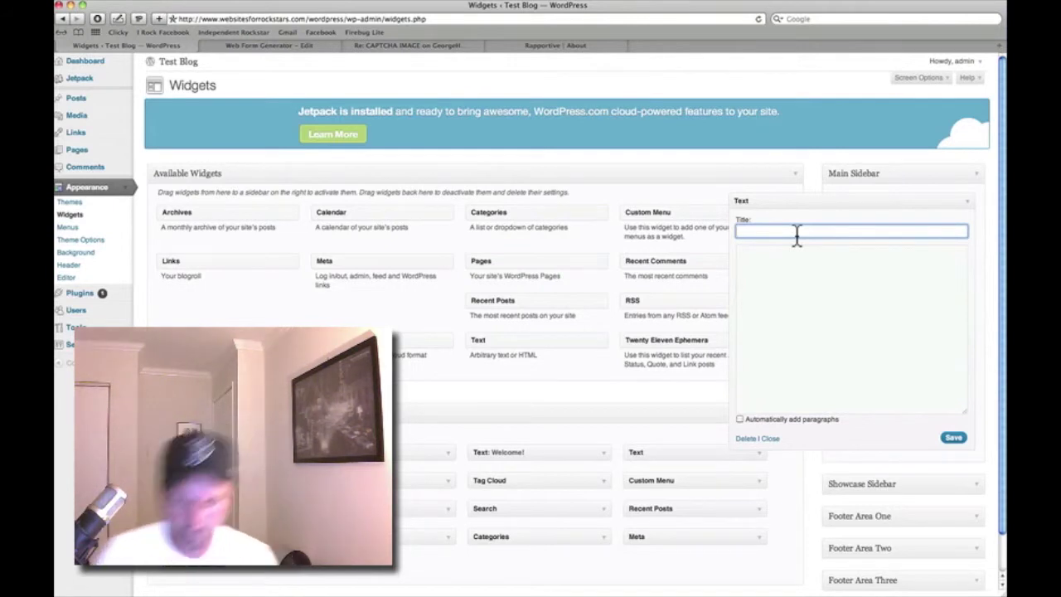
{"action": "type", "text": "Mi"}
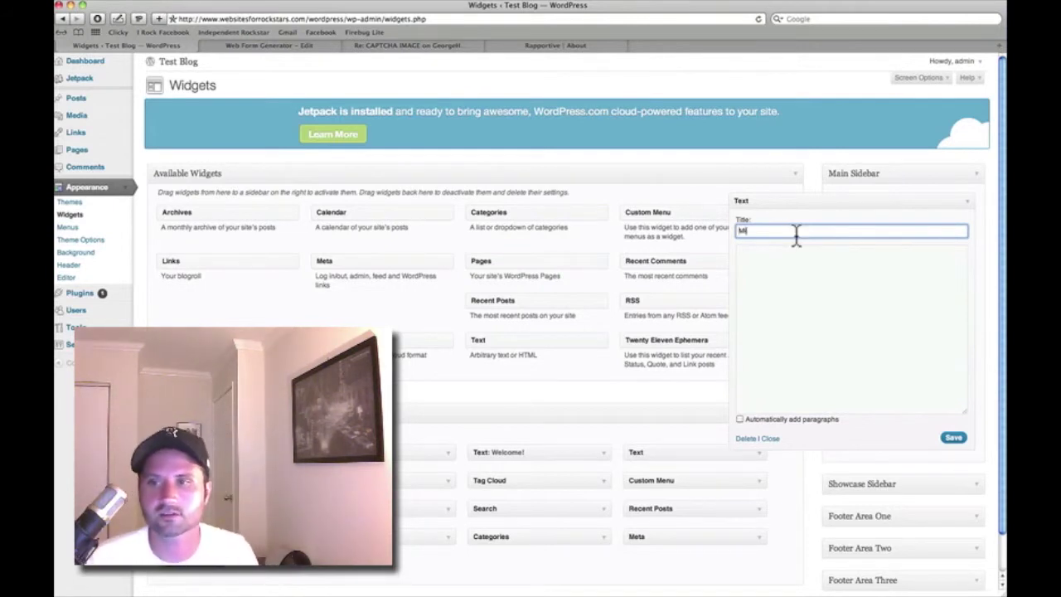
{"action": "type", "text": "ke"}
{"action": "key", "text": "BackSpace"}
{"action": "key", "text": "BackSpace"}
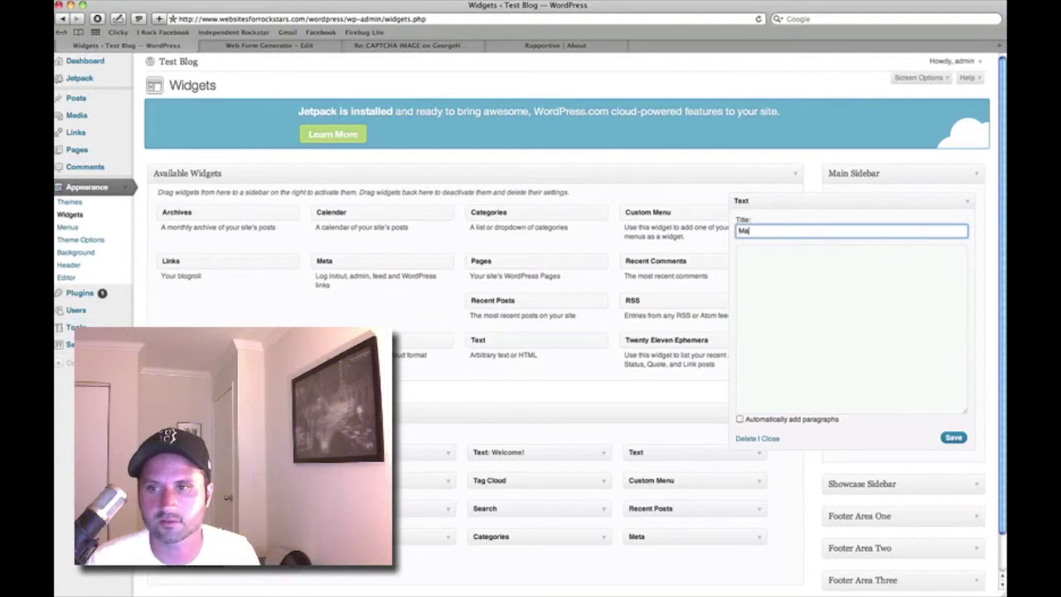
{"action": "key", "text": "BackSpace"}
{"action": "type", "text": "ling List"}
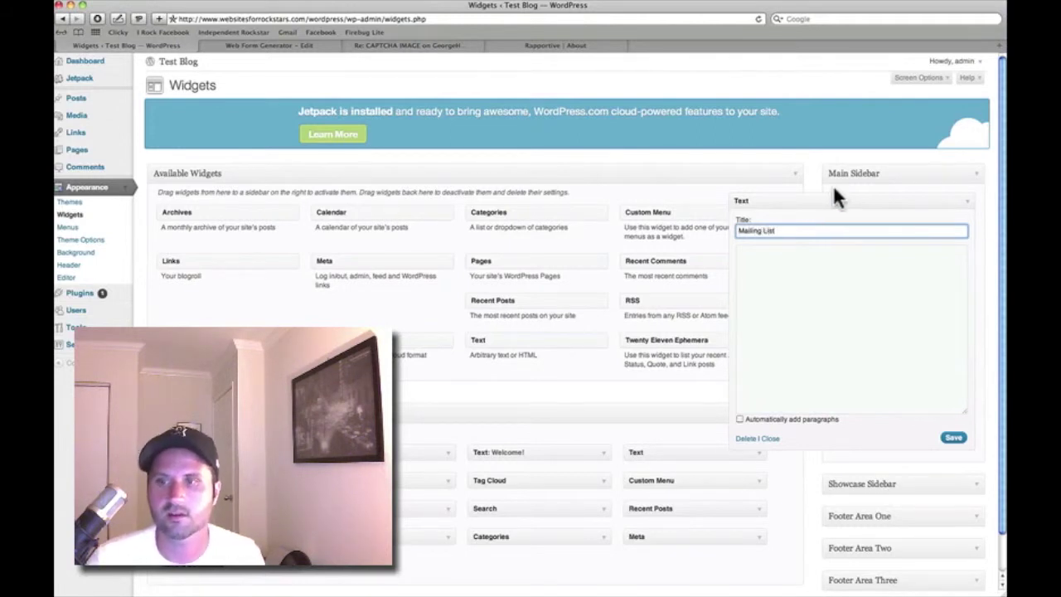
Paste the AWeber signup form script into the widget's content and save it.
{"action": "left_click", "coordinate": [774, 288]}
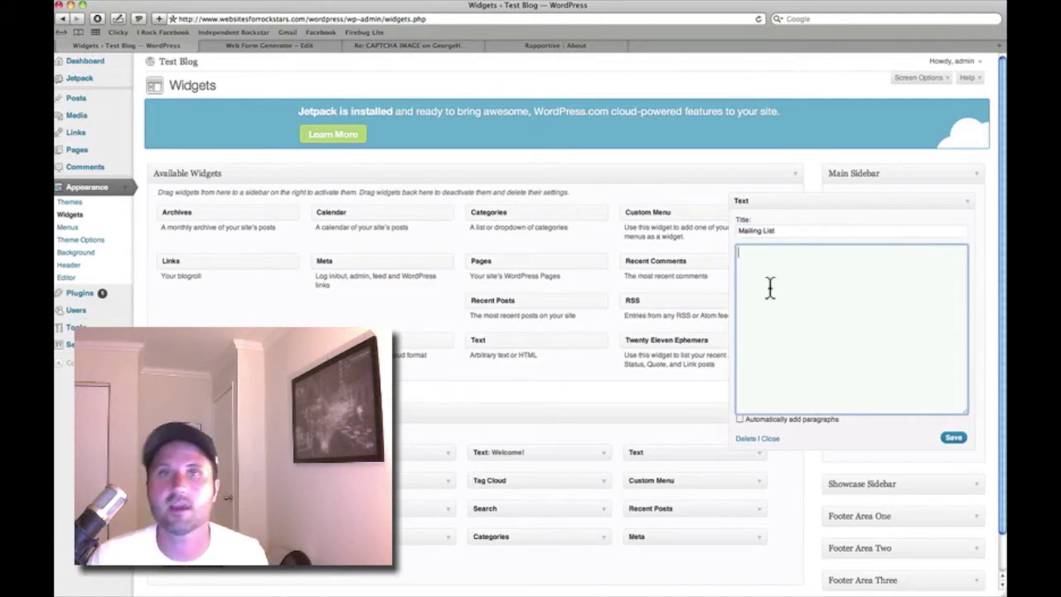
{"action": "type", "text": "<script type=\"text/javascript\" src=\"http://forms.aweber.com/form/03/424214403.js\"></script>"}
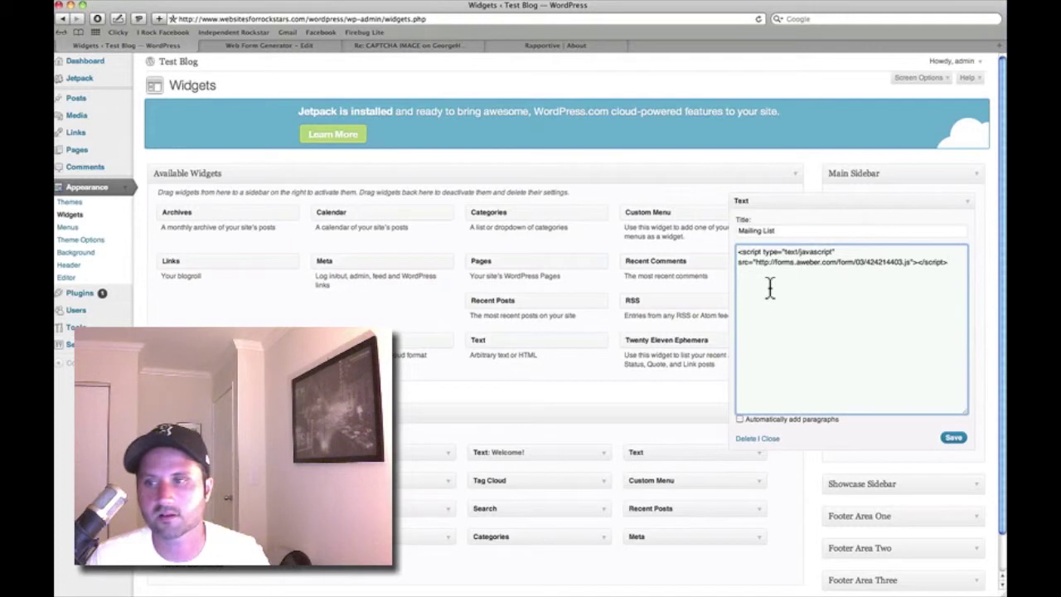
{"action": "left_click", "coordinate": [955, 439]}
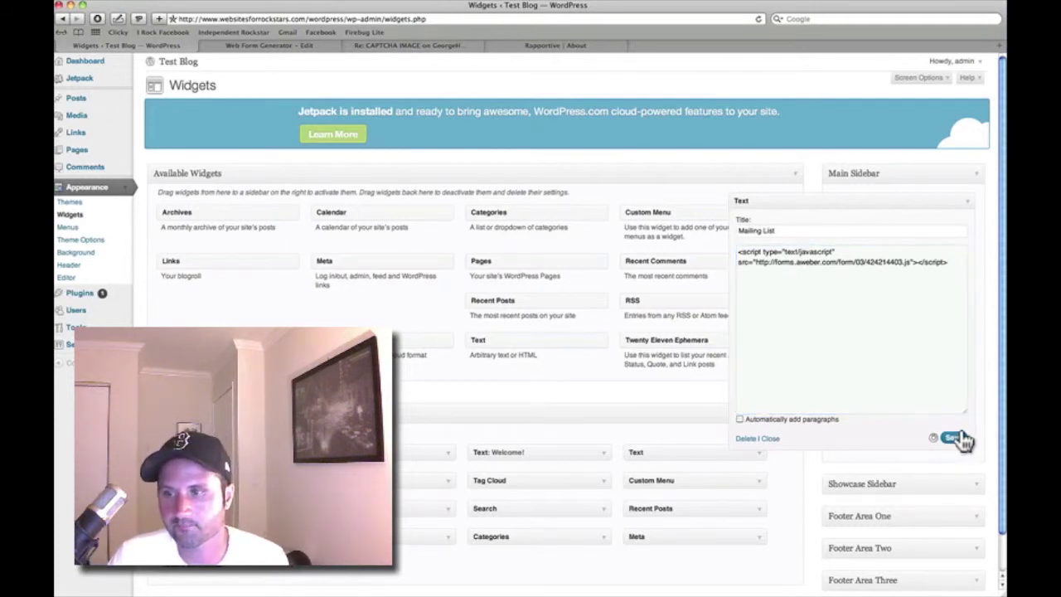
{"action": "left_click", "coordinate": [774, 439]}
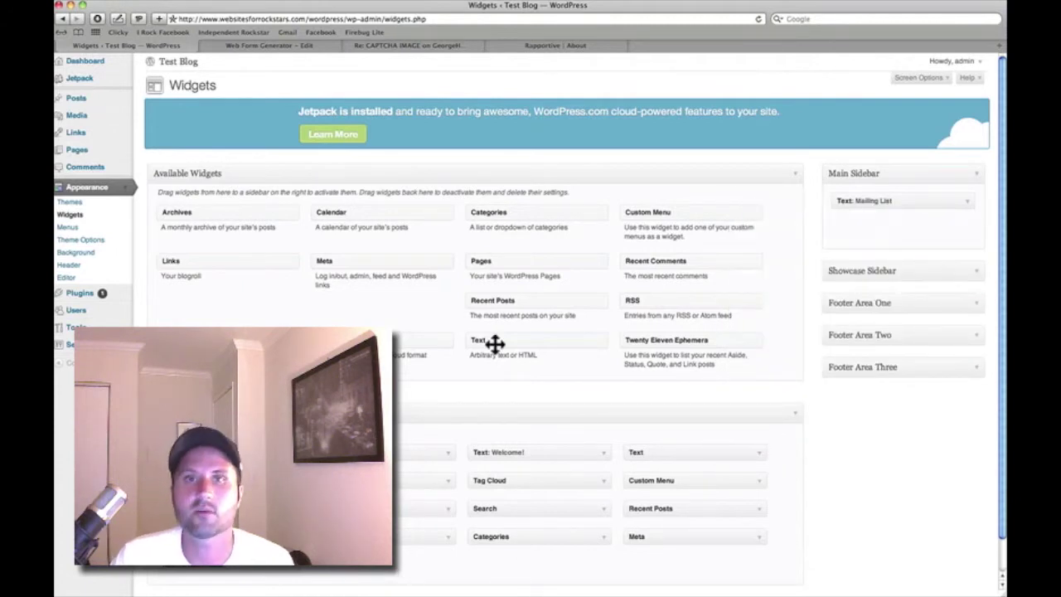
{"action": "left_click", "coordinate": [185, 61]}
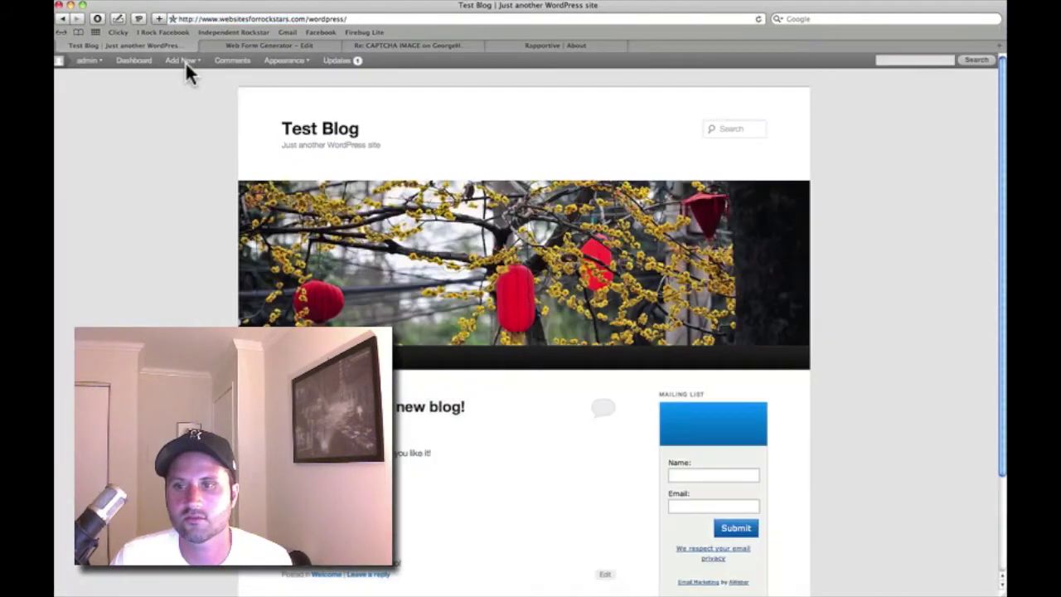
Confirm the Mailing List form appears in the live blog sidebar, then return to Widgets.
{"action": "scroll", "coordinate": [752, 461], "scroll_direction": "down", "scroll_amount": 3}
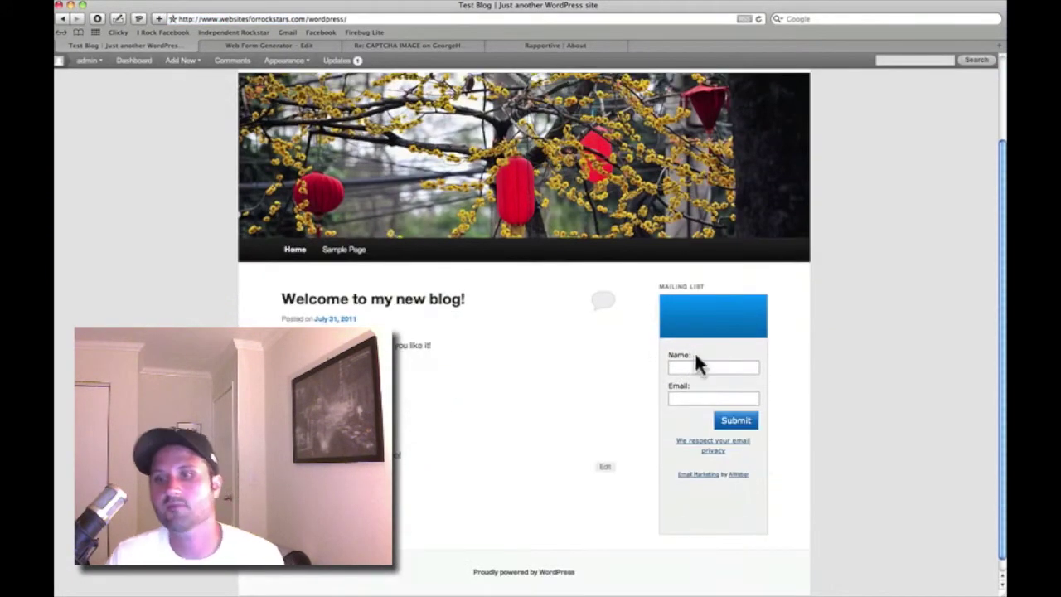
{"action": "left_click", "coordinate": [741, 415]}
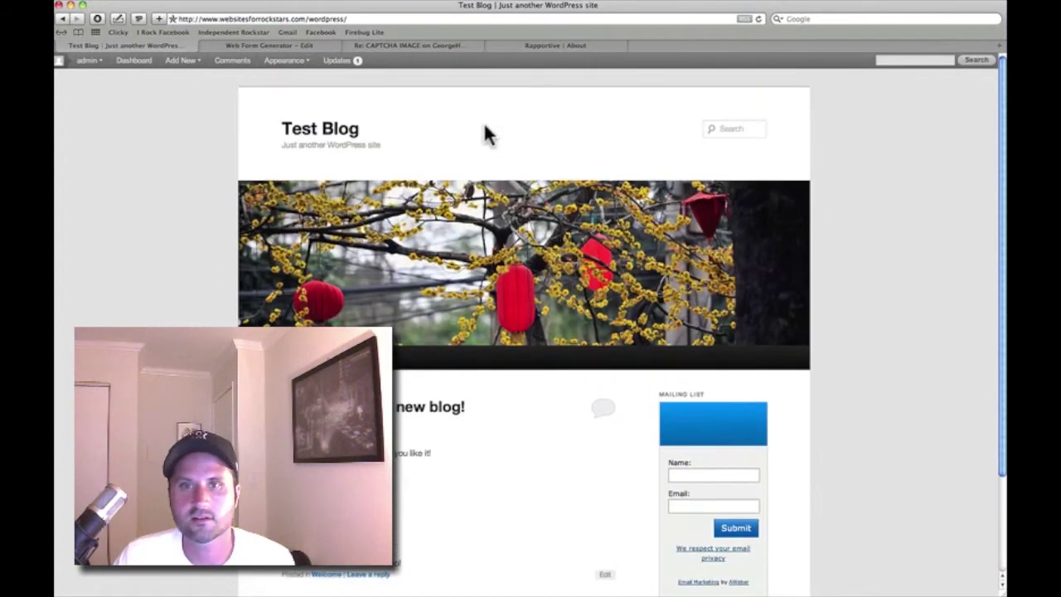
{"action": "mouse_move", "coordinate": [299, 60]}
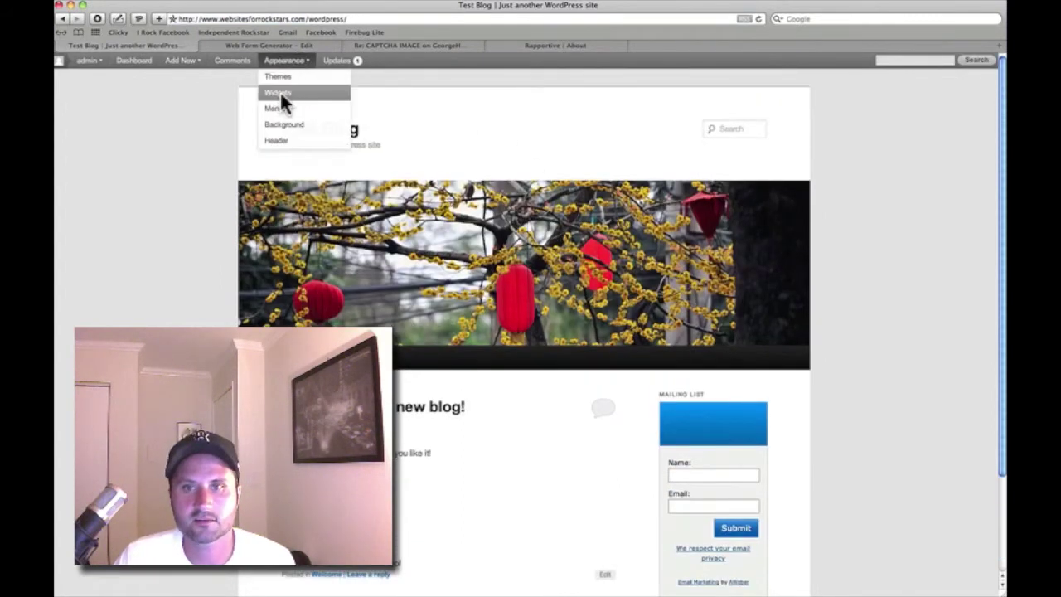
{"action": "left_click", "coordinate": [280, 93]}
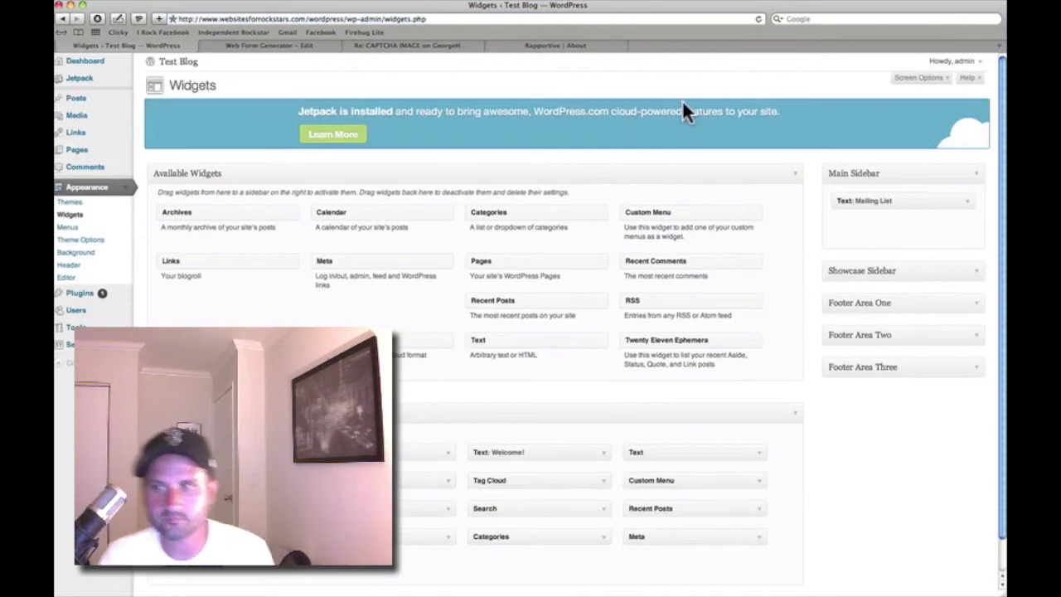
Drag the Welcome! text widget from Inactive Widgets into Main Sidebar below Mailing List.
{"action": "mouse_move", "coordinate": [911, 201]}
{"action": "left_mouse_down"}
{"action": "mouse_move", "coordinate": [762, 254]}
{"action": "mouse_move", "coordinate": [585, 467]}
{"action": "mouse_move", "coordinate": [545, 472]}
{"action": "mouse_move", "coordinate": [700, 449]}
{"action": "mouse_move", "coordinate": [903, 277]}
{"action": "mouse_move", "coordinate": [905, 200]}
{"action": "left_mouse_up"}
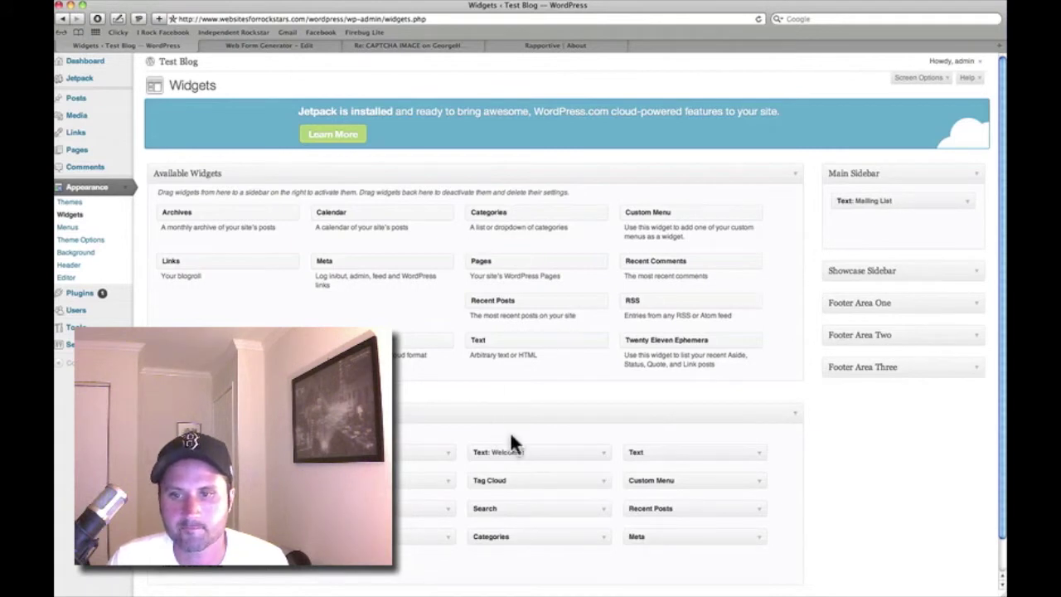
{"action": "left_click_drag", "start_coordinate": [509, 446], "coordinate": [859, 229]}
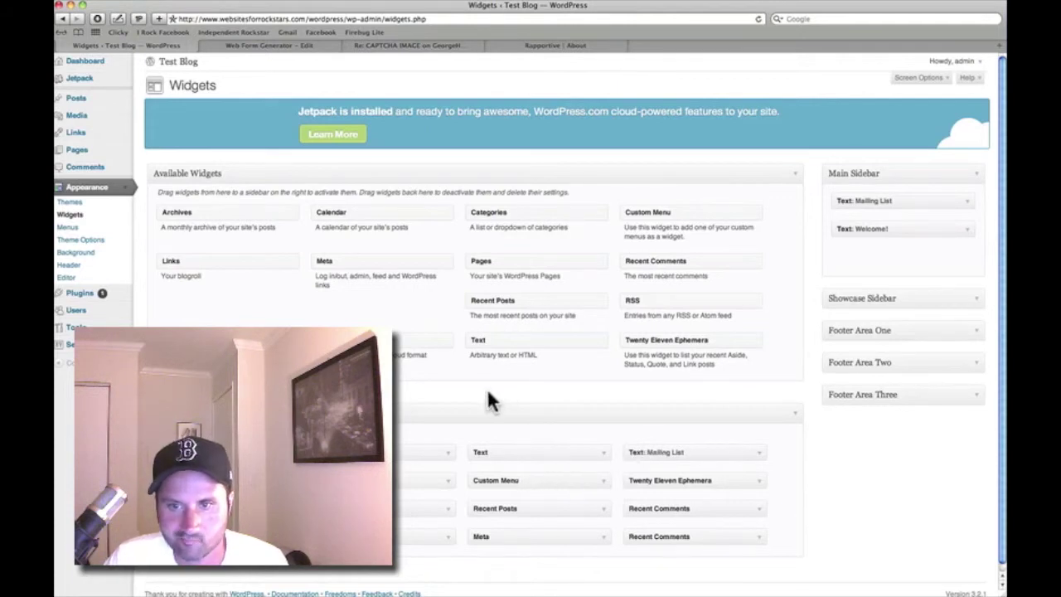
Add a Search widget titled 'Search the Site' between Mailing List and Welcome!, and save it.
{"action": "left_click_drag", "start_coordinate": [490, 312], "coordinate": [875, 224]}
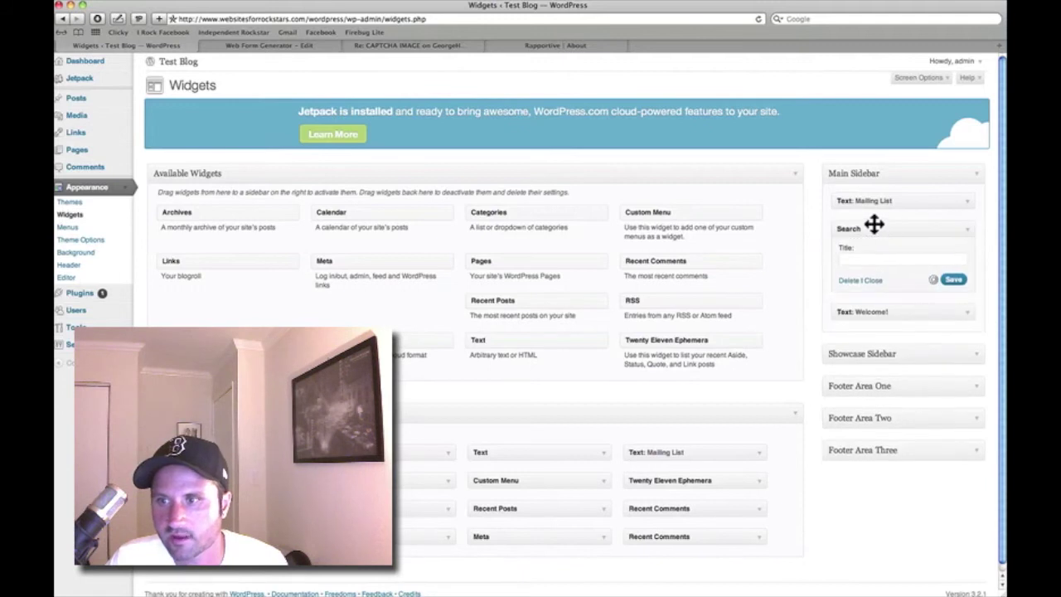
{"action": "left_click", "coordinate": [899, 259]}
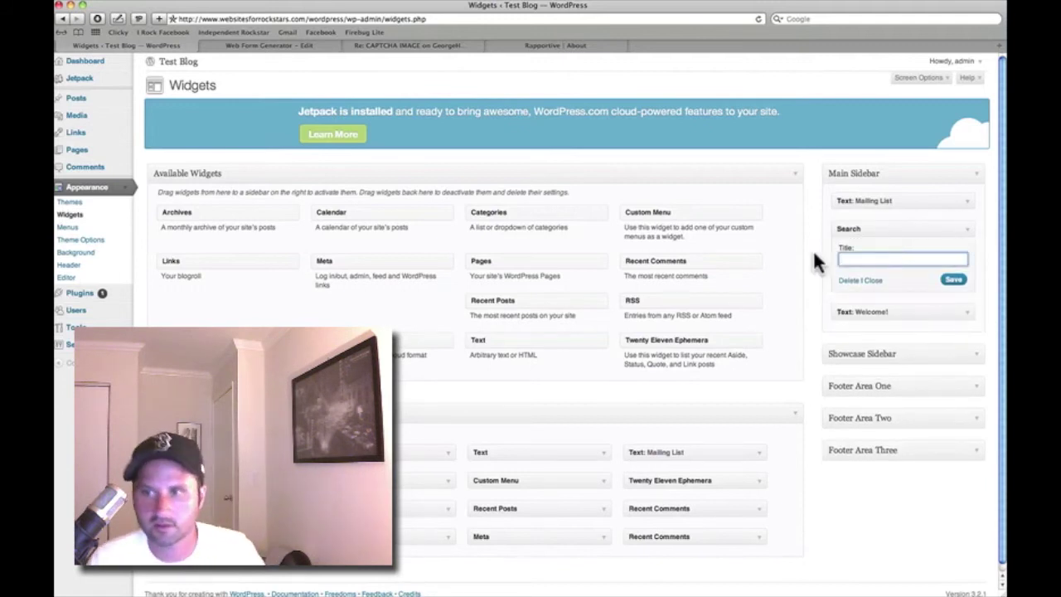
{"action": "type", "text": "Search the Site"}
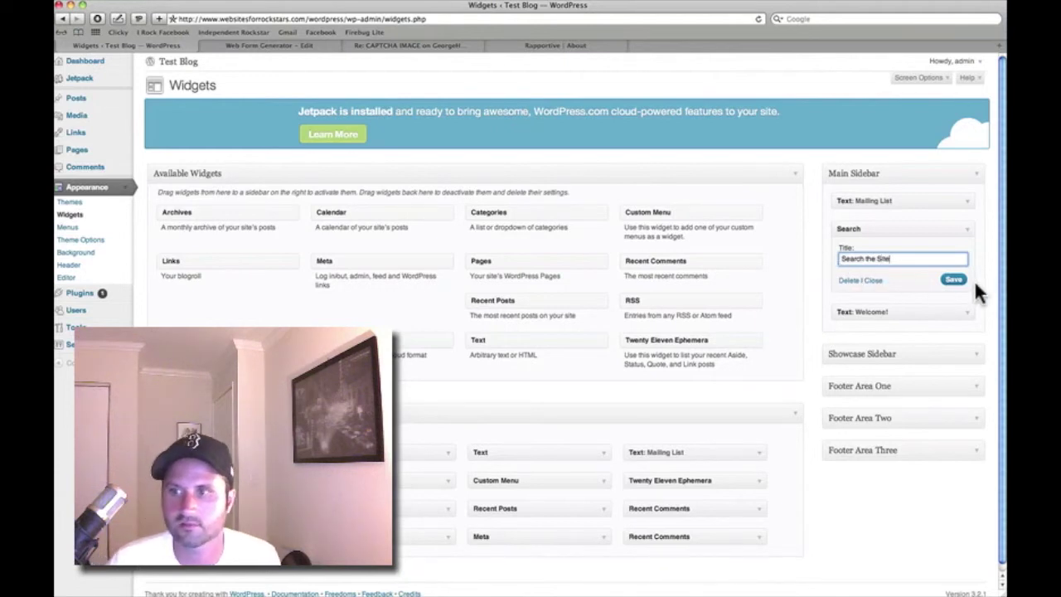
{"action": "left_click", "coordinate": [955, 279]}
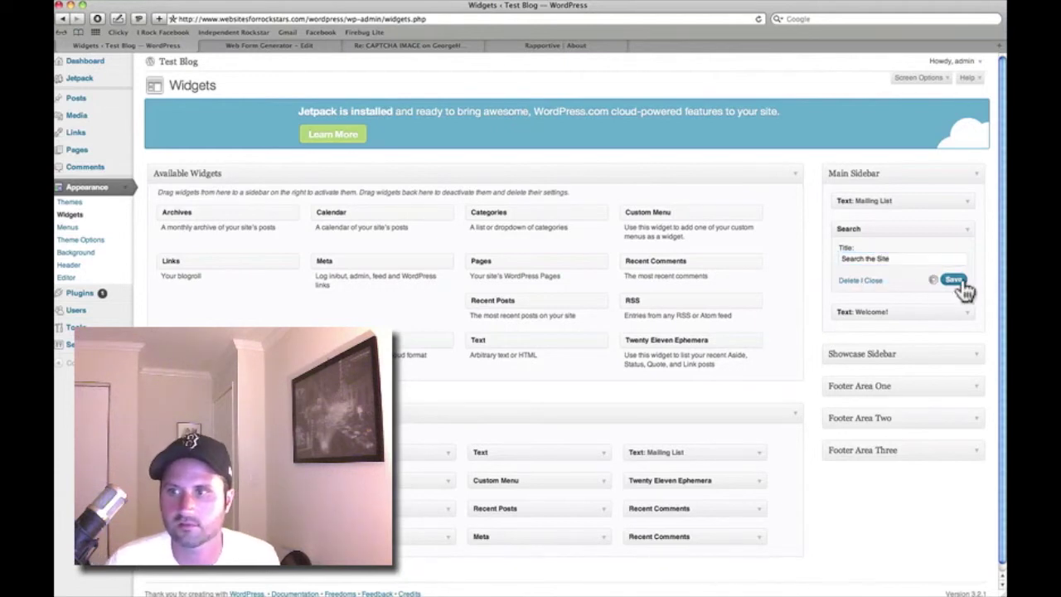
{"action": "left_click", "coordinate": [967, 233]}
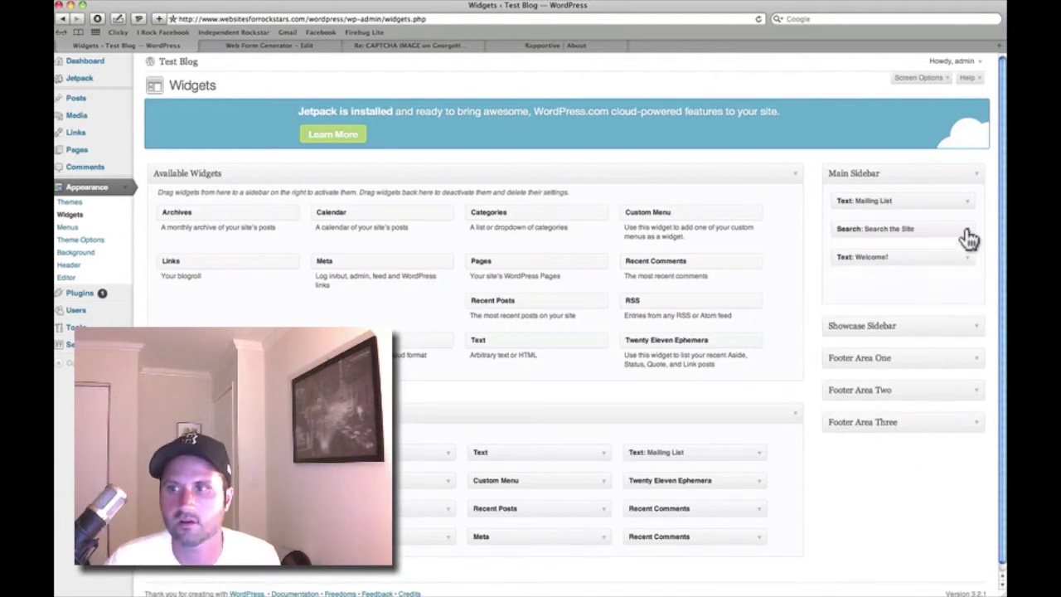
{"action": "left_click", "coordinate": [175, 61]}
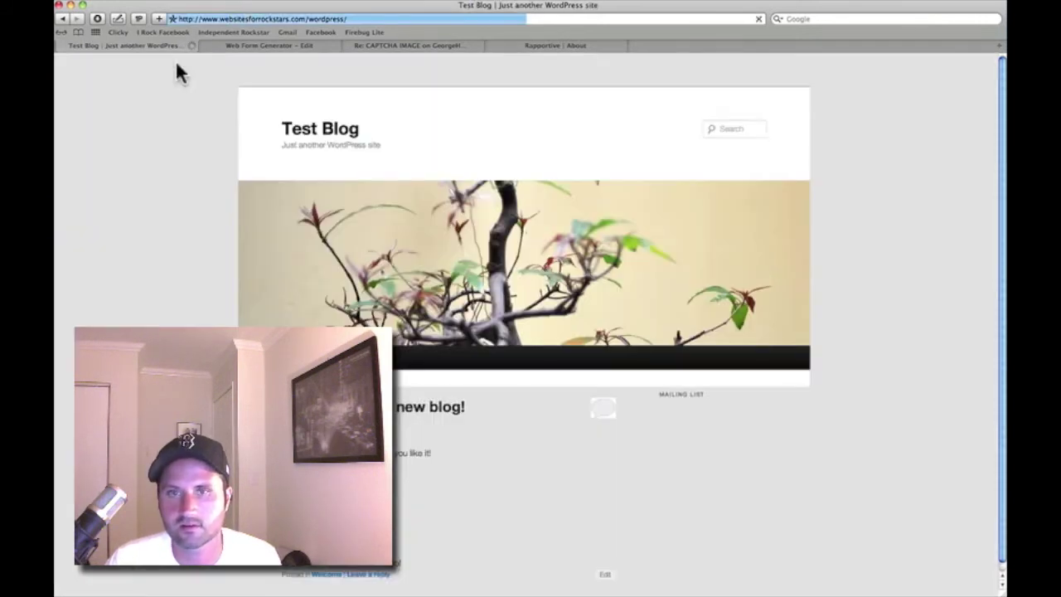
{"action": "scroll", "coordinate": [798, 431], "scroll_direction": "down", "scroll_amount": 5}
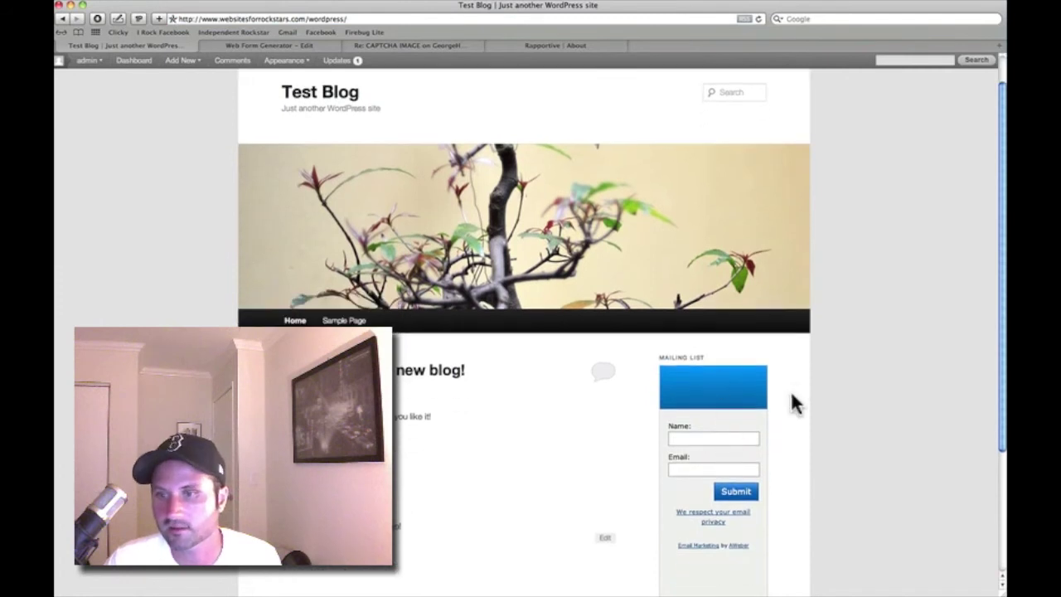
{"action": "scroll", "coordinate": [754, 431], "scroll_direction": "down", "scroll_amount": 1}
{"action": "left_click", "coordinate": [712, 472]}
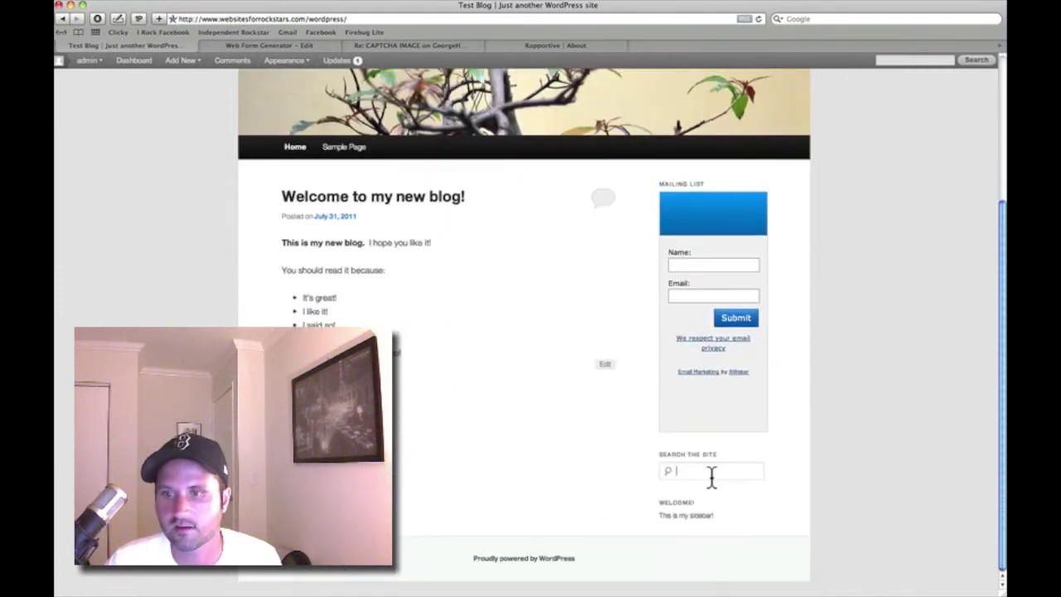
{"action": "left_click", "coordinate": [670, 509]}
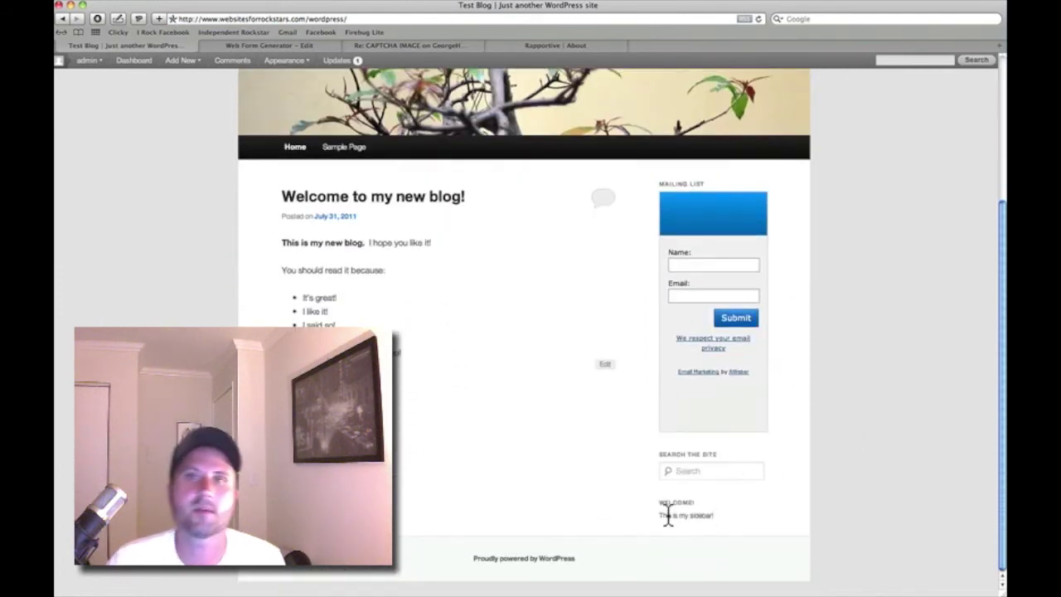
{"action": "scroll", "coordinate": [750, 522], "scroll_direction": "up", "scroll_amount": 2}
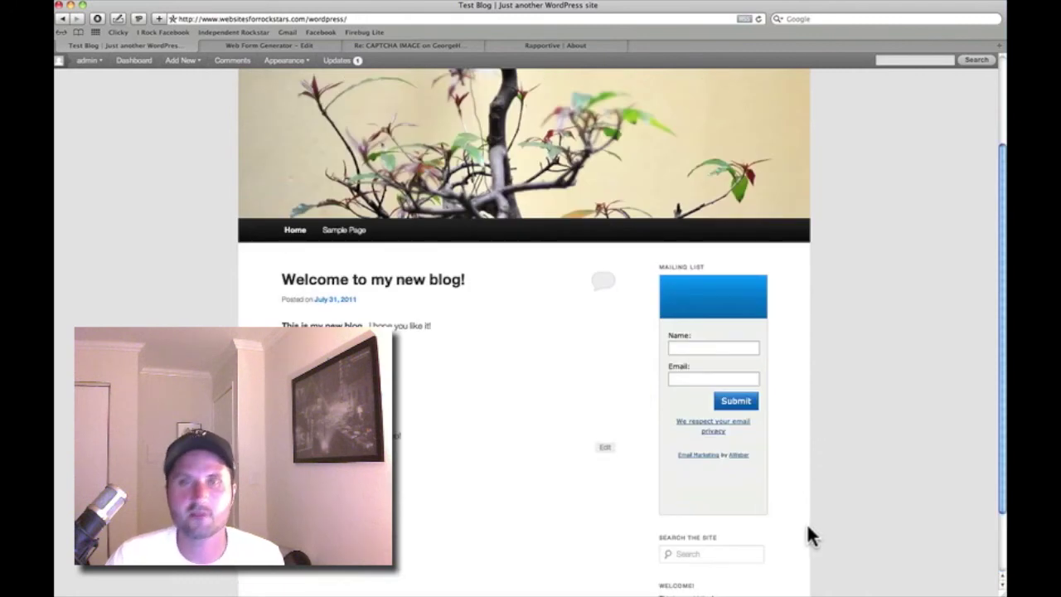